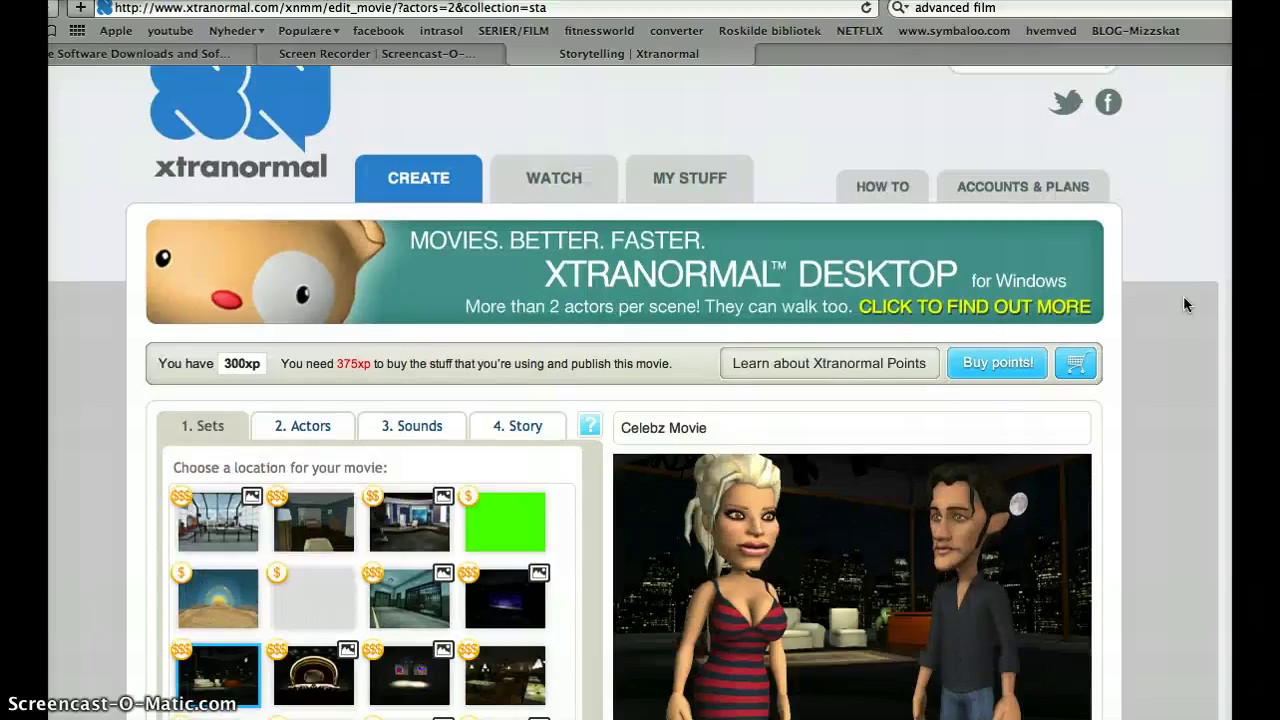
Step: Choose the television talk-show studio with white armchairs and a blue screen as the movie's set
scroll(1186, 315, "down", 5)
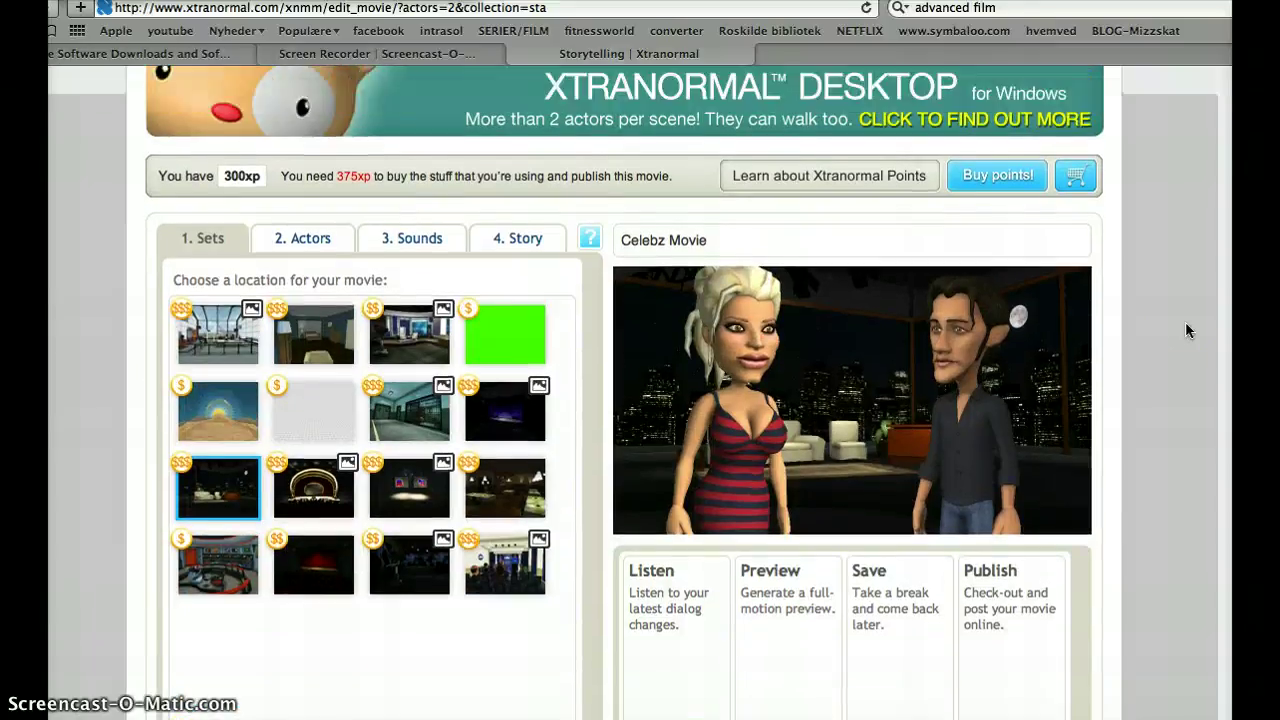
left_click(323, 320)
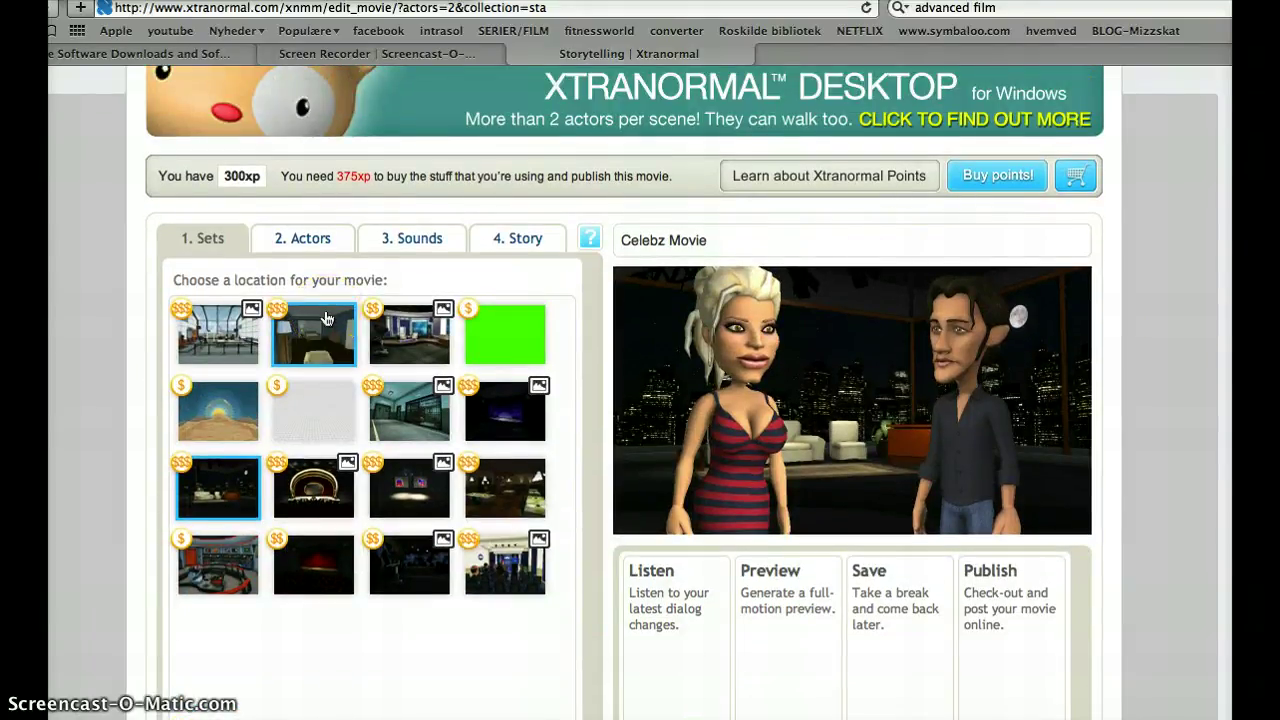
left_click(246, 340)
scroll(450, 310, "up", 6)
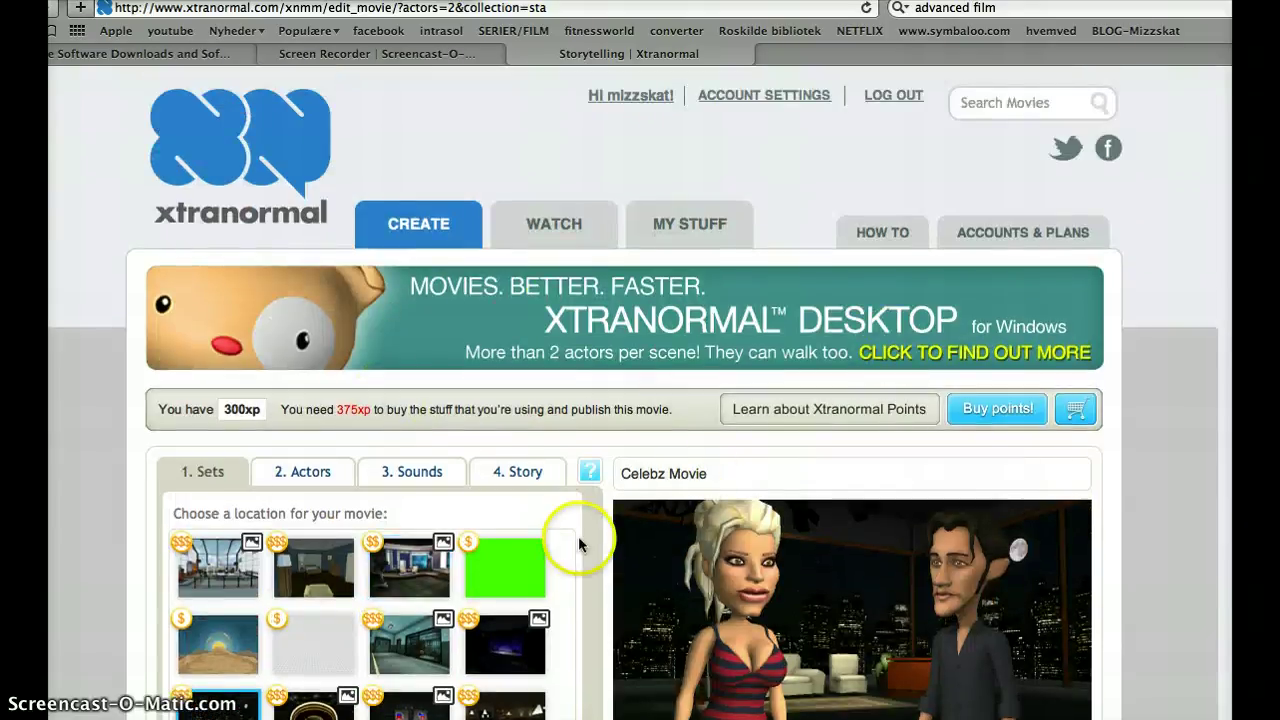
scroll(580, 540, "down", 3)
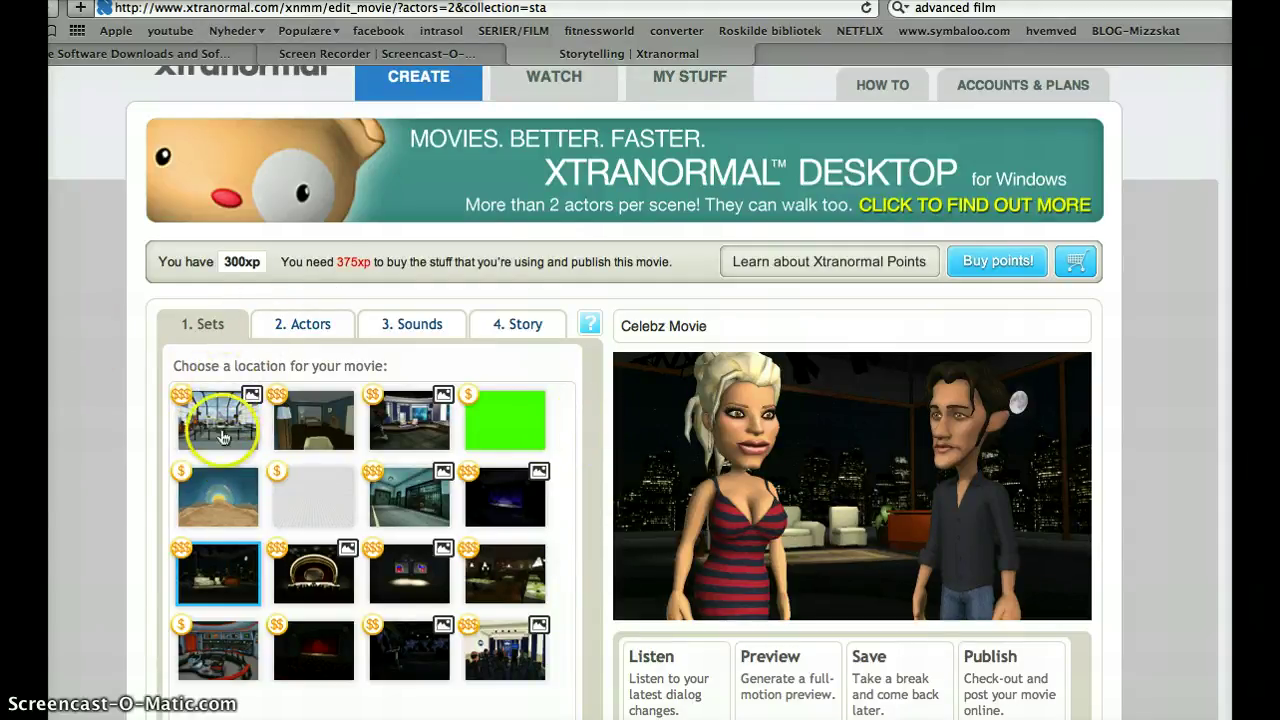
left_click(323, 466)
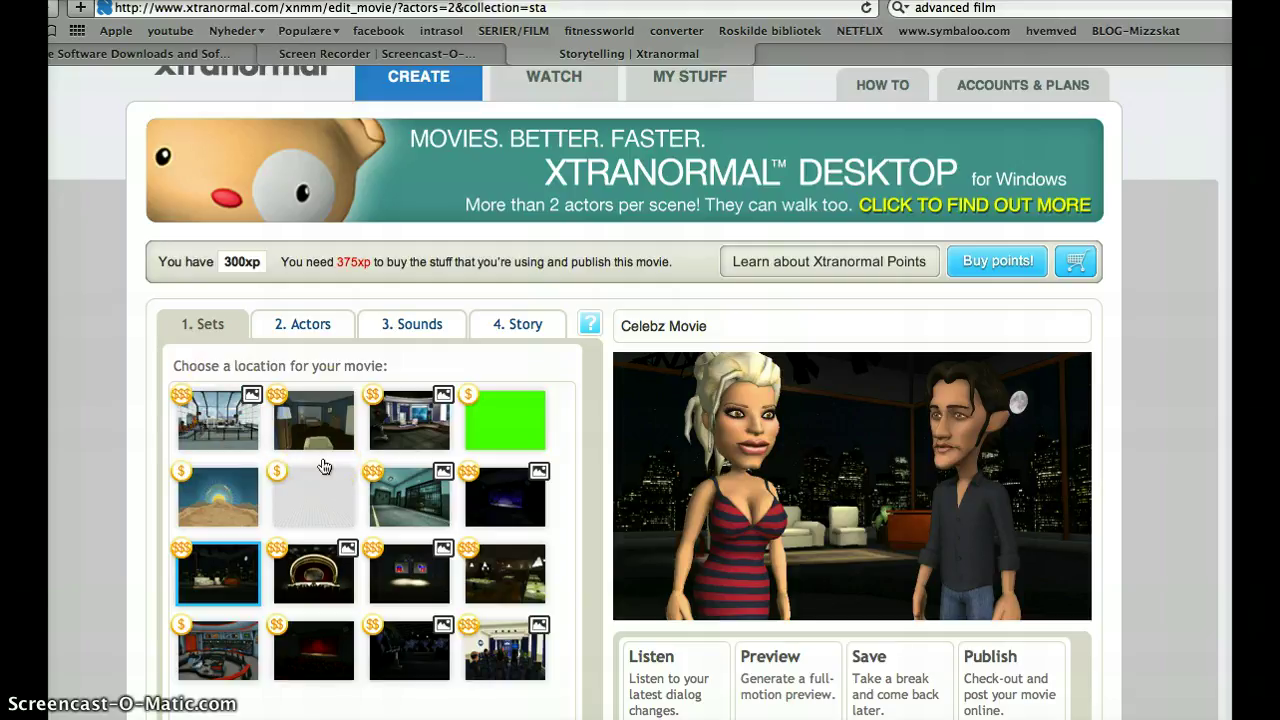
left_click(440, 410)
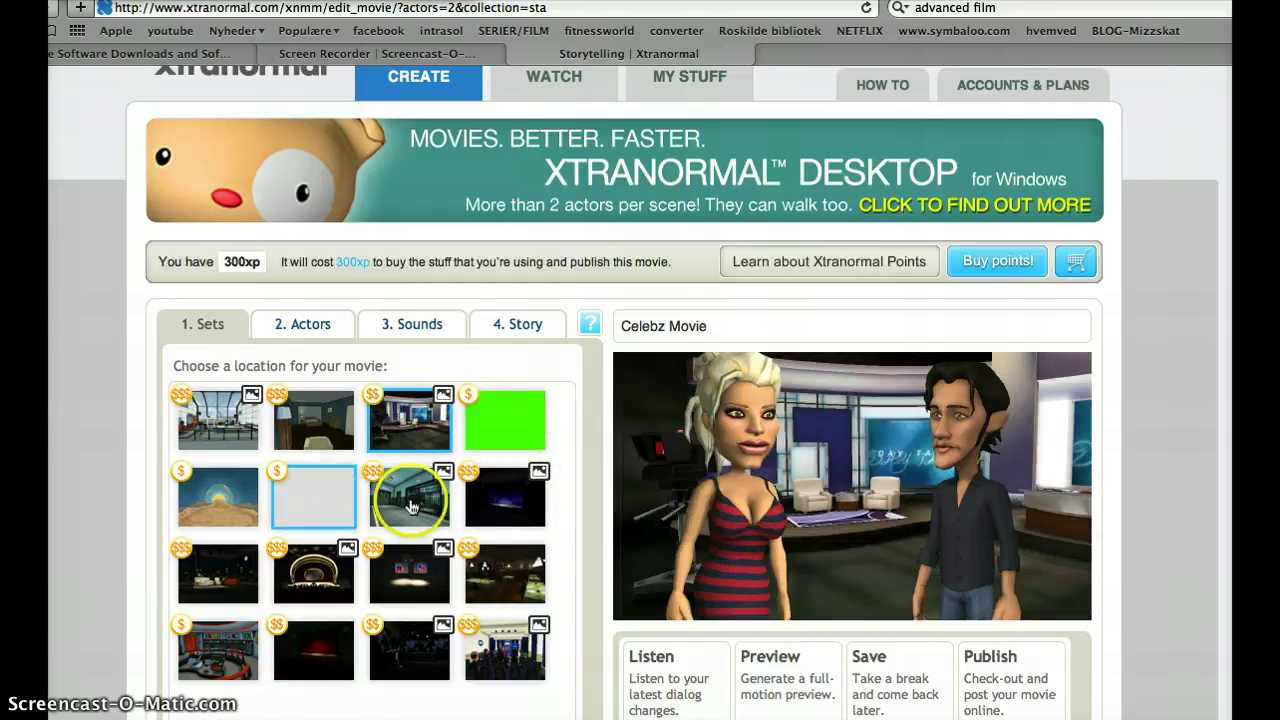
Step: Review the character and voice choices for Actor 1 and Actor 2
left_click(304, 318)
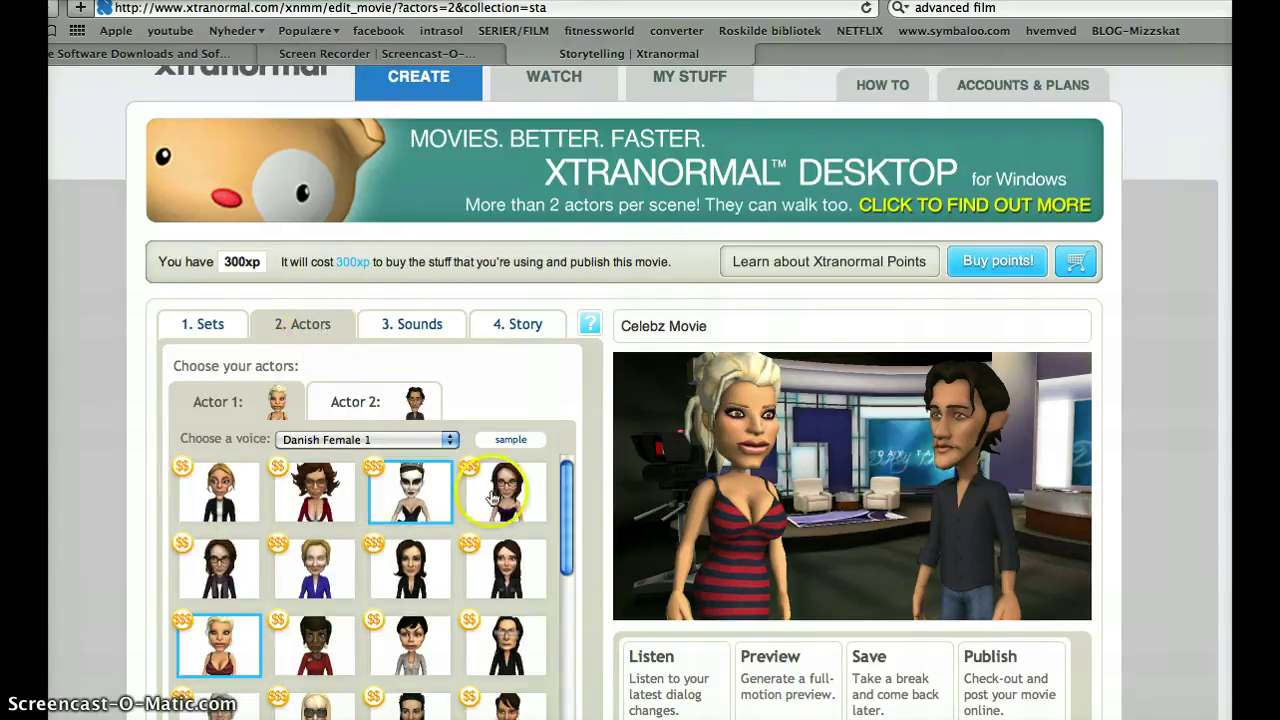
left_click(340, 415)
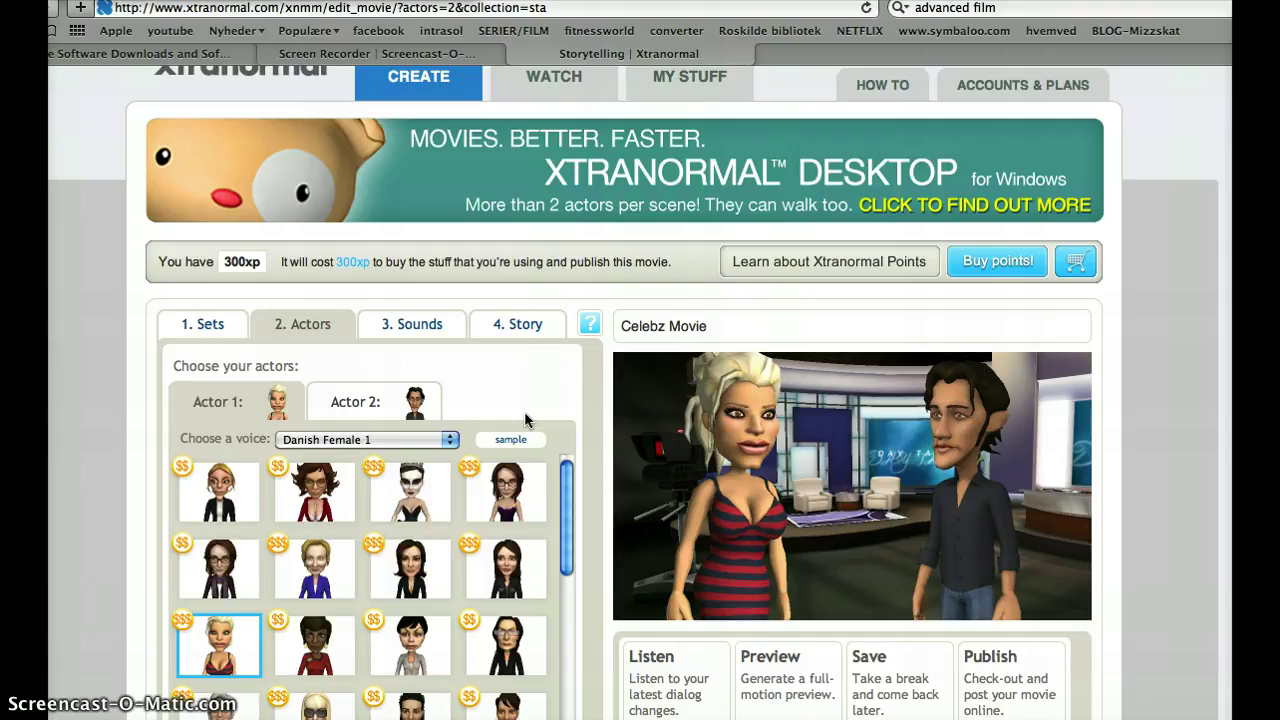
left_click(408, 400)
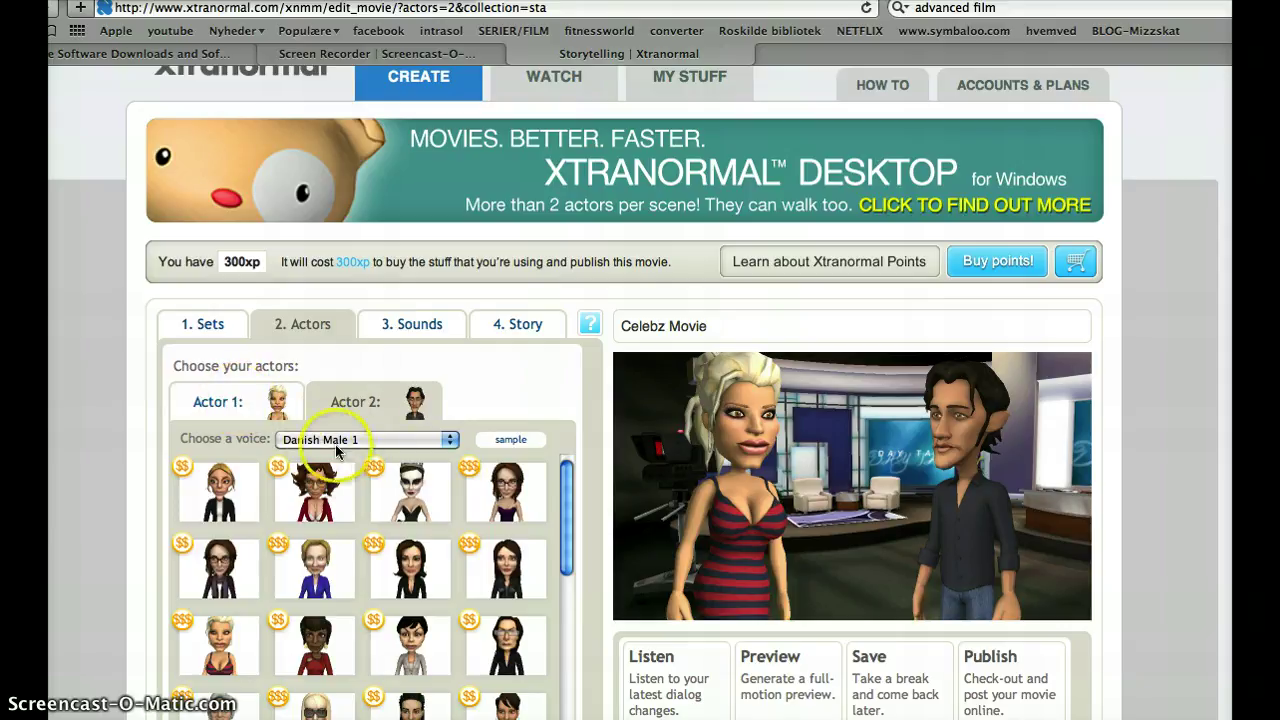
left_click(198, 404)
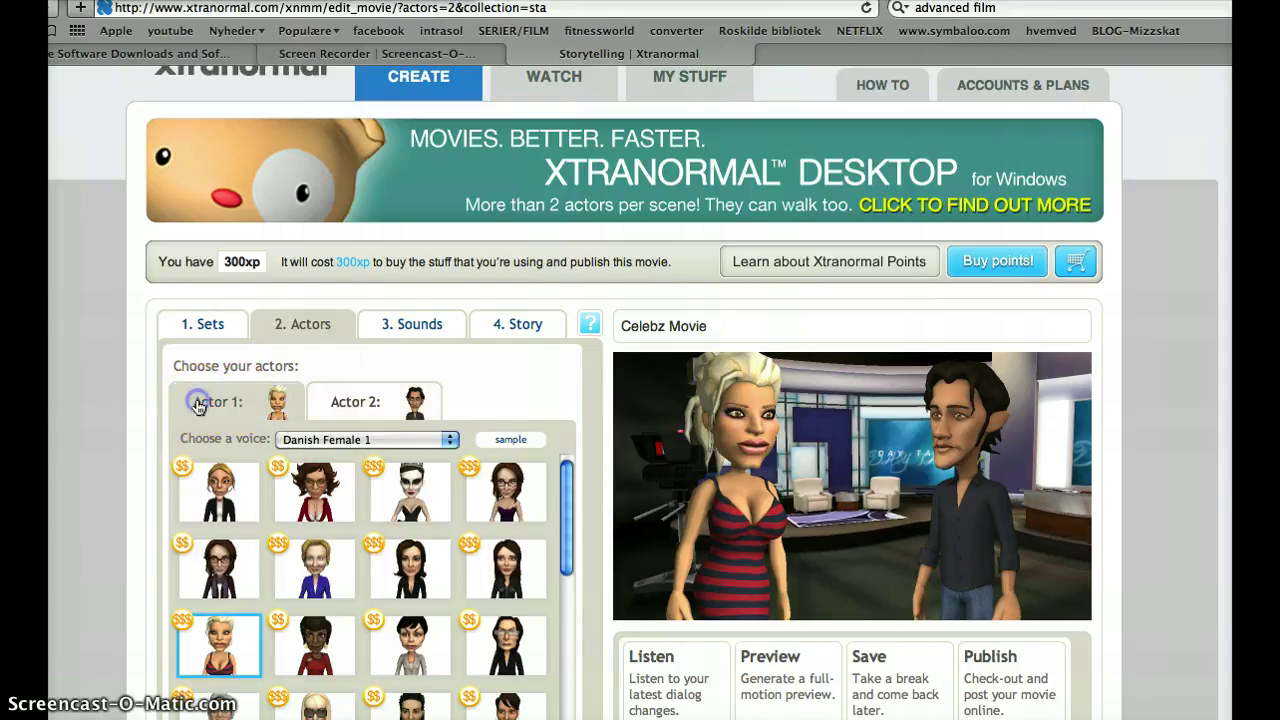
Step: Set the movie's background sound to Lounge
left_click(395, 326)
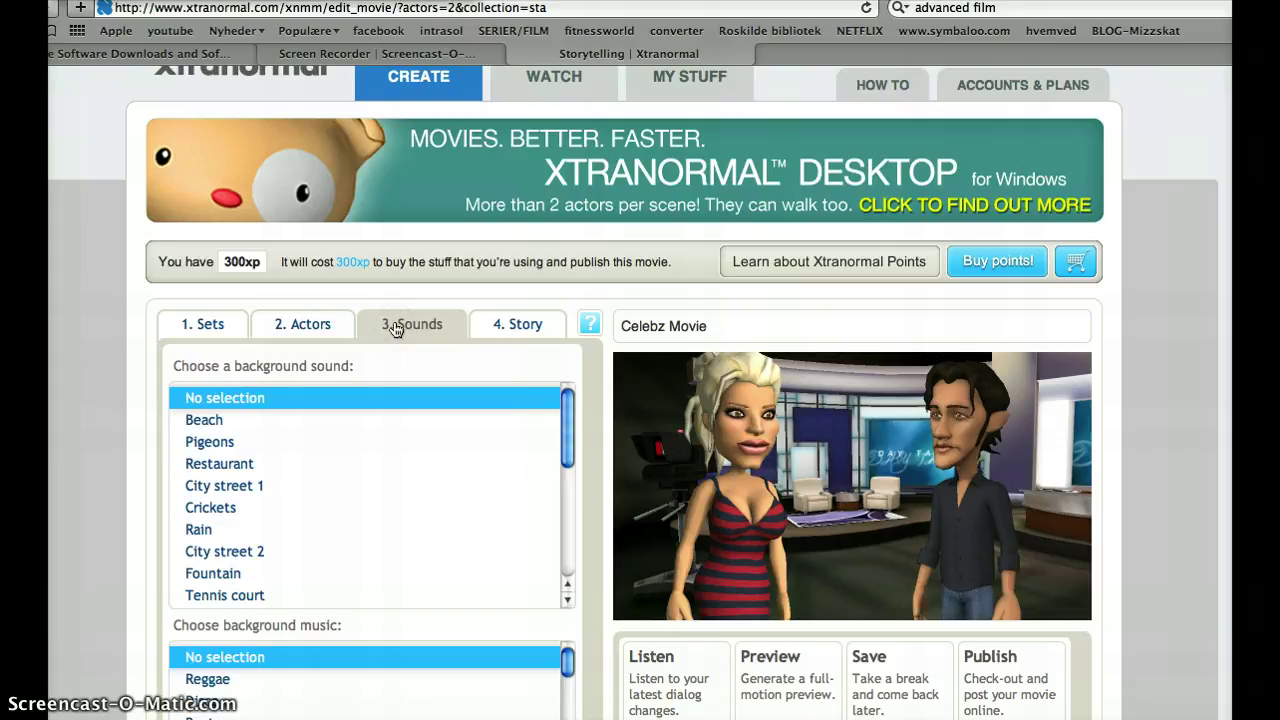
scroll(363, 594, "down", 1)
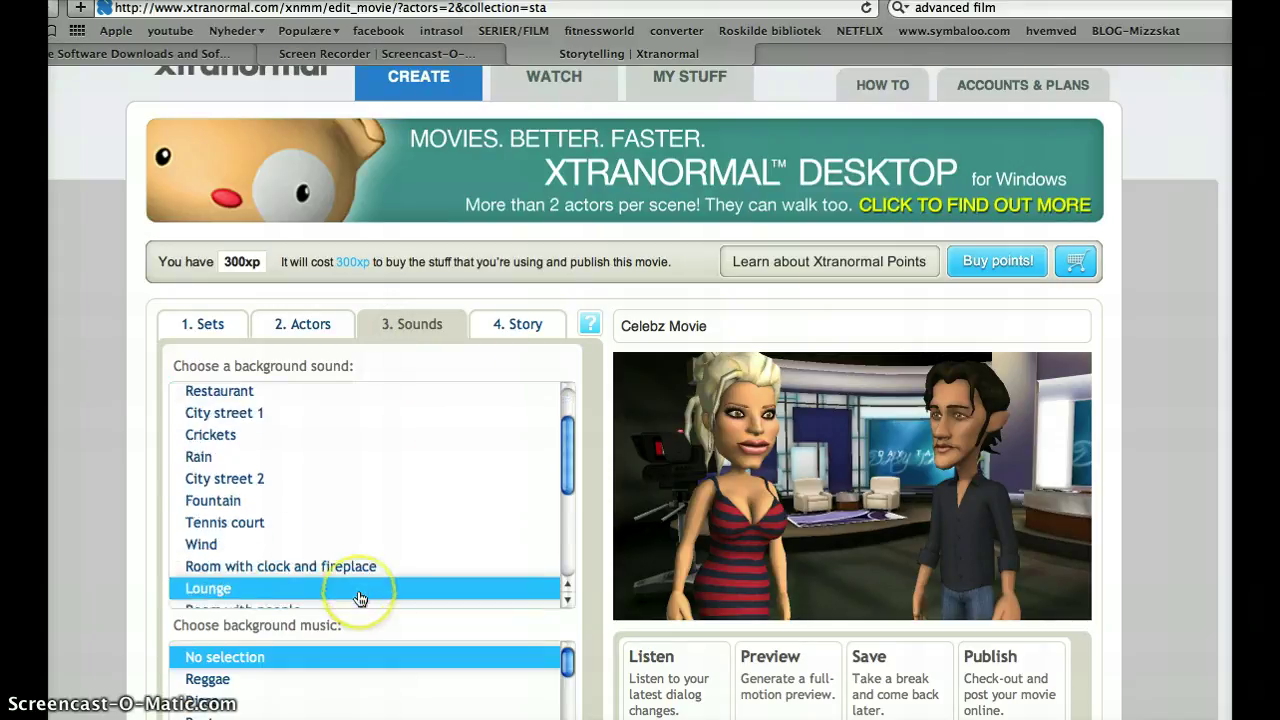
scroll(360, 596, "up", 1)
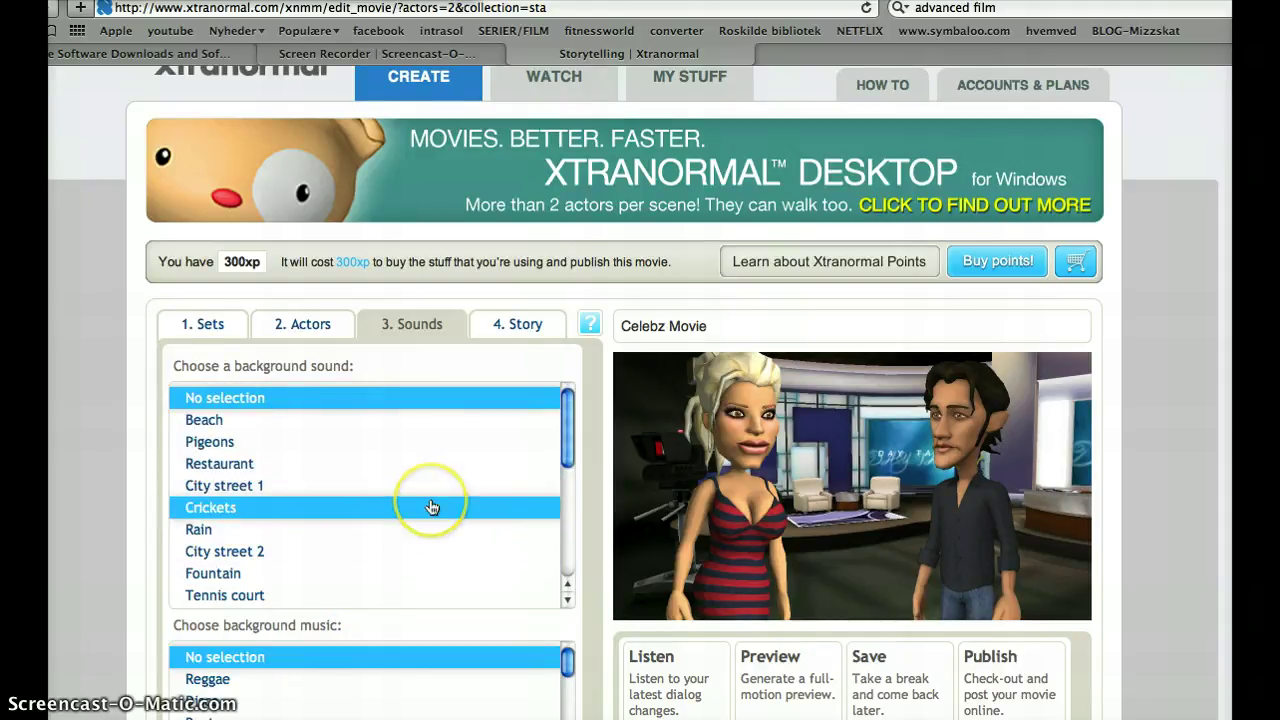
scroll(431, 507, "down", 1)
scroll(431, 507, "down", 4)
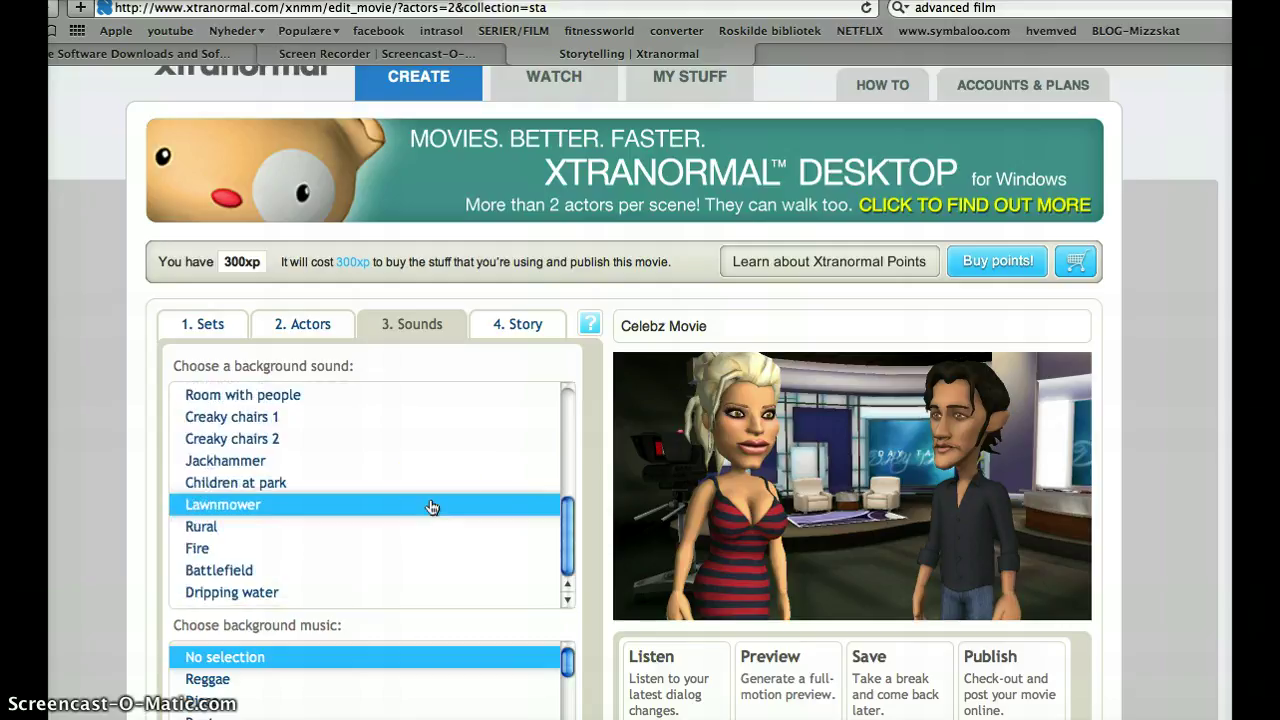
scroll(423, 480, "up", 2)
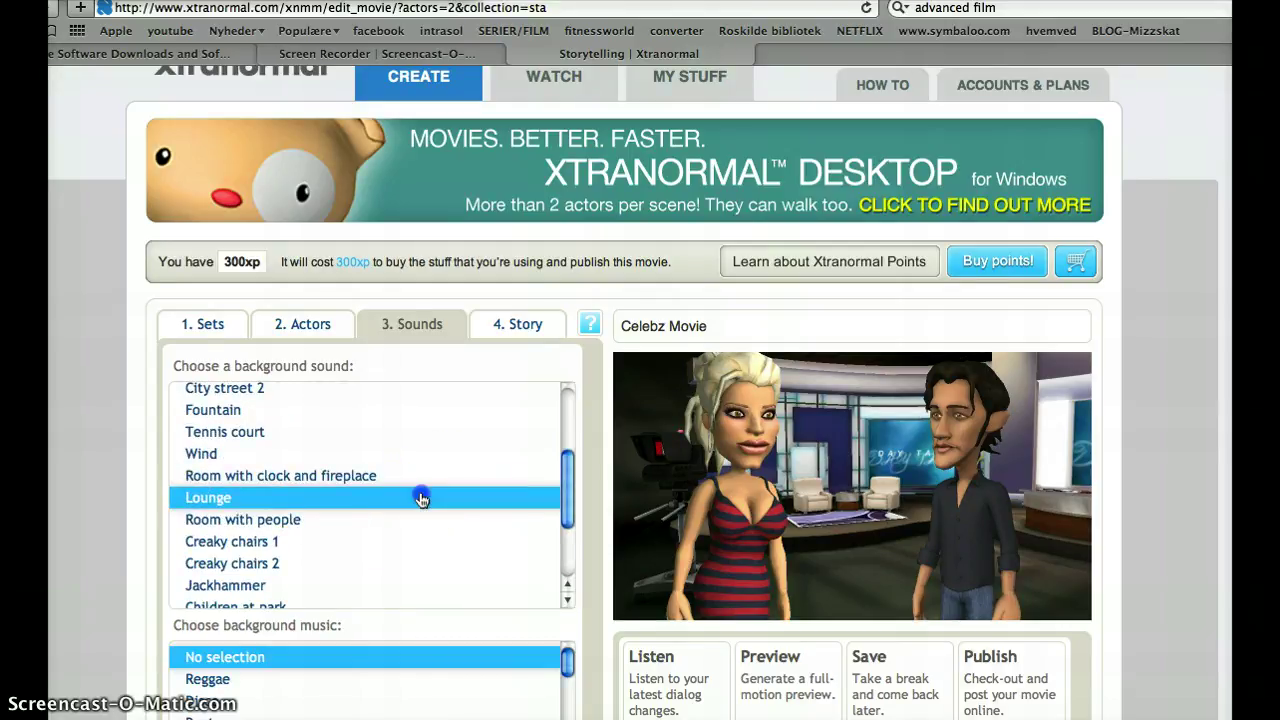
left_click(421, 499)
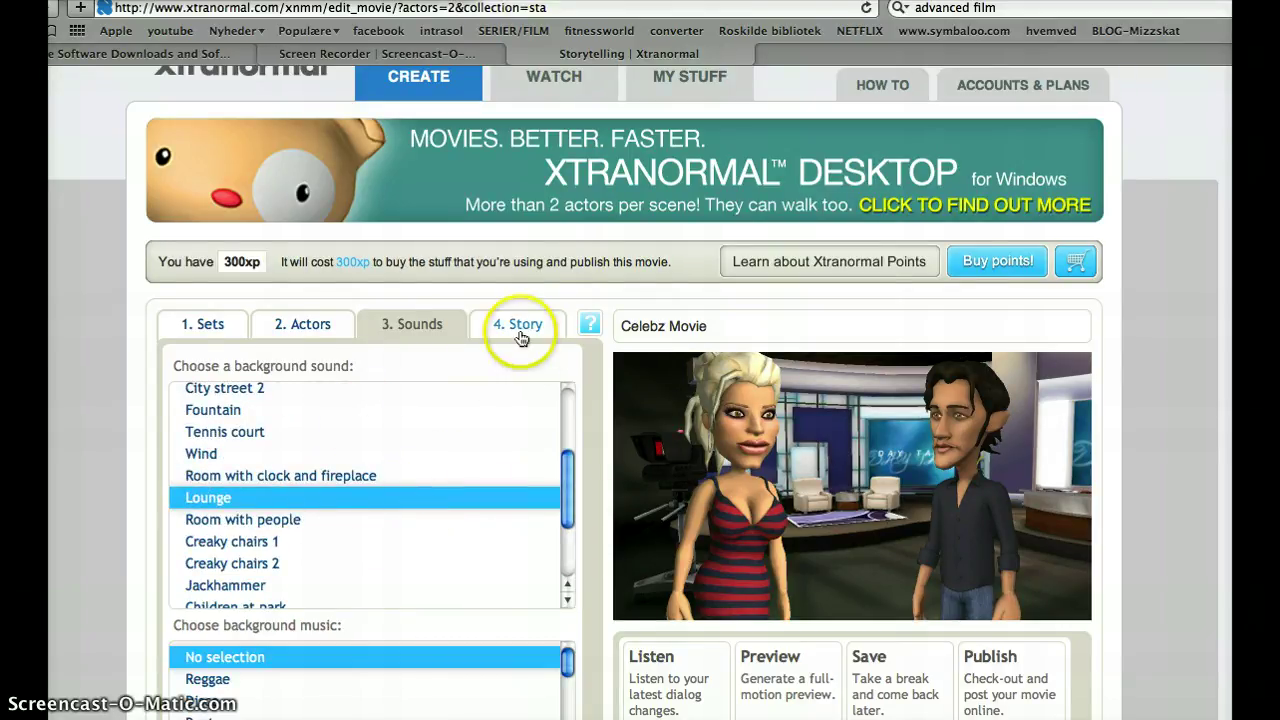
Step: Set the movie's background music to Saxophone
scroll(606, 514, "down", 3)
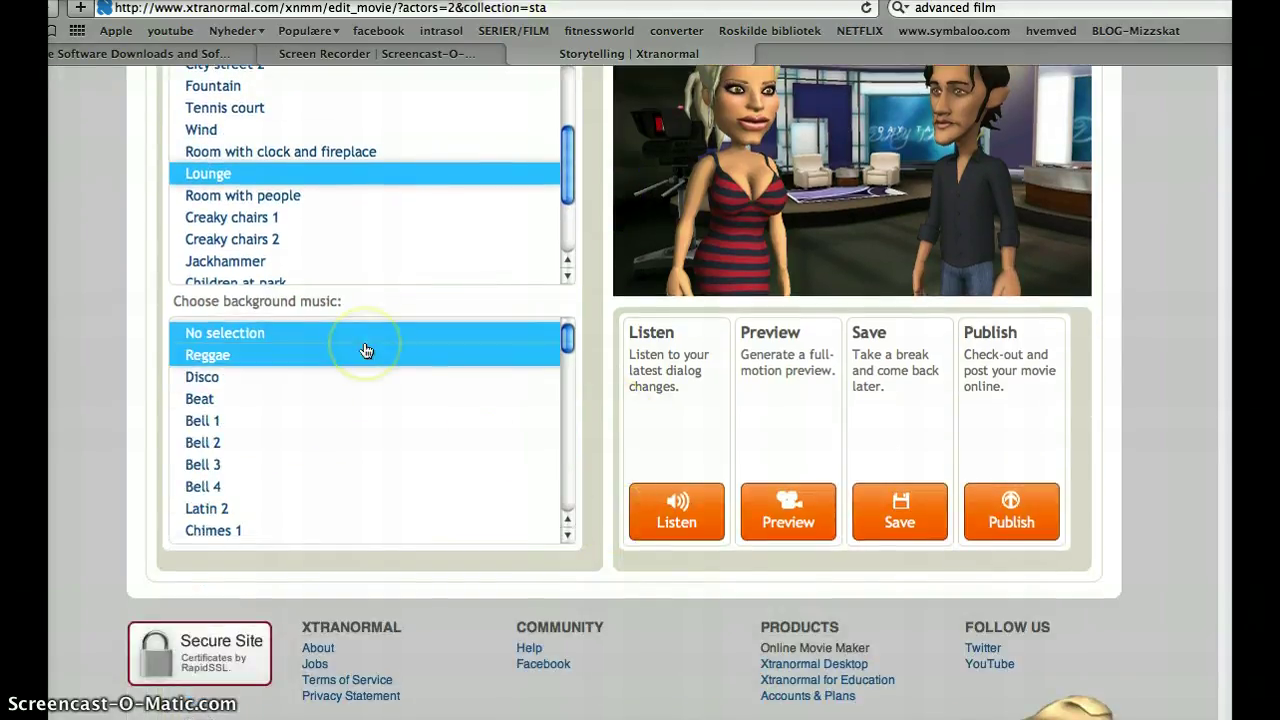
scroll(366, 350, "down", 3)
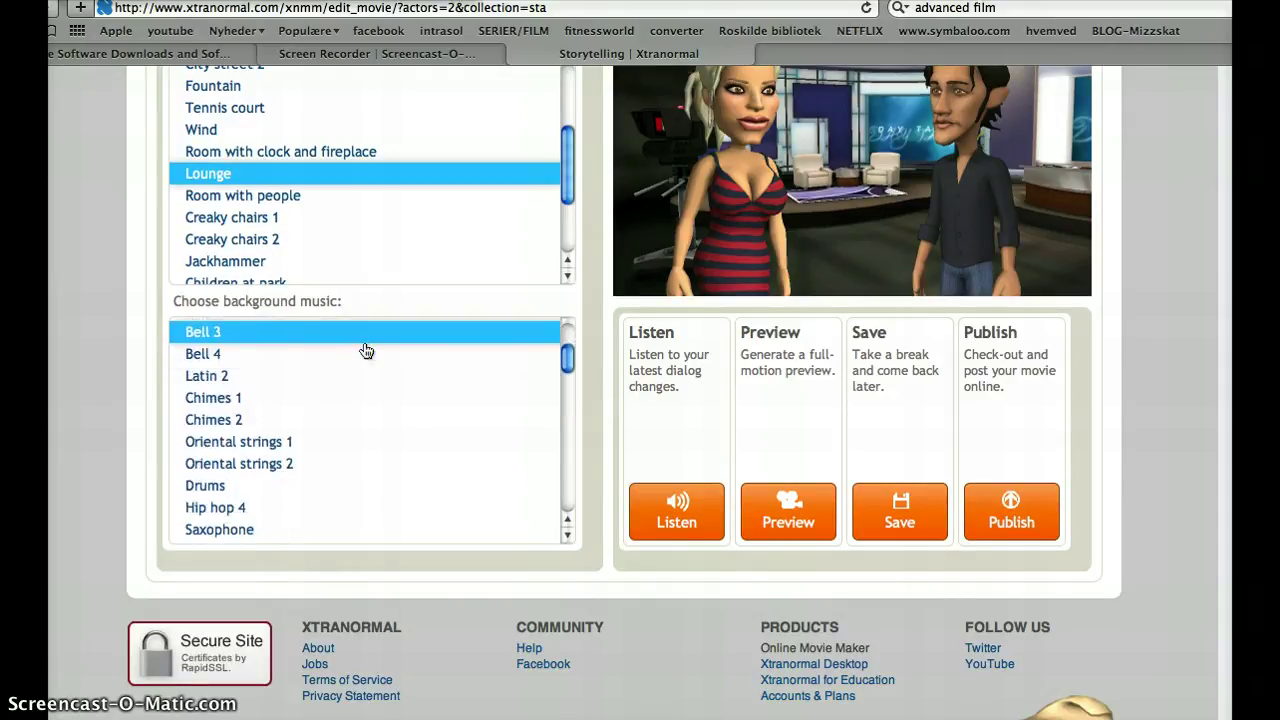
scroll(366, 350, "down", 1)
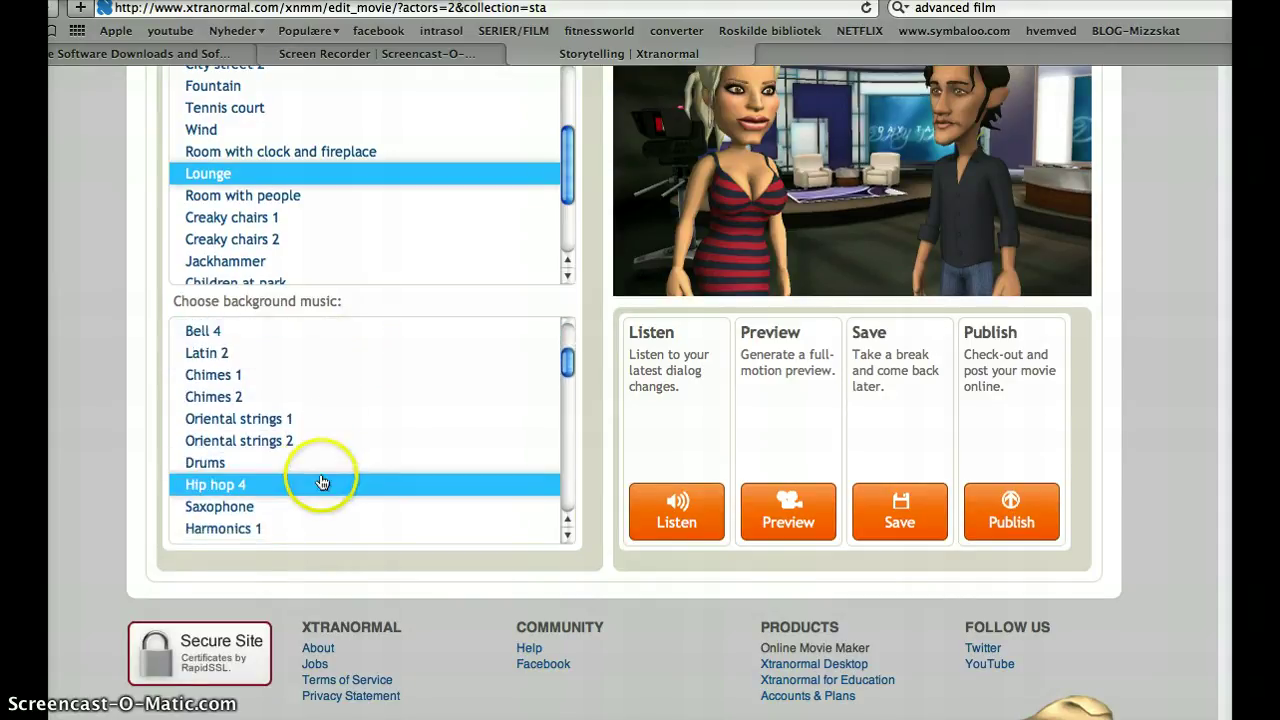
scroll(320, 480, "down", 4)
left_click(358, 352)
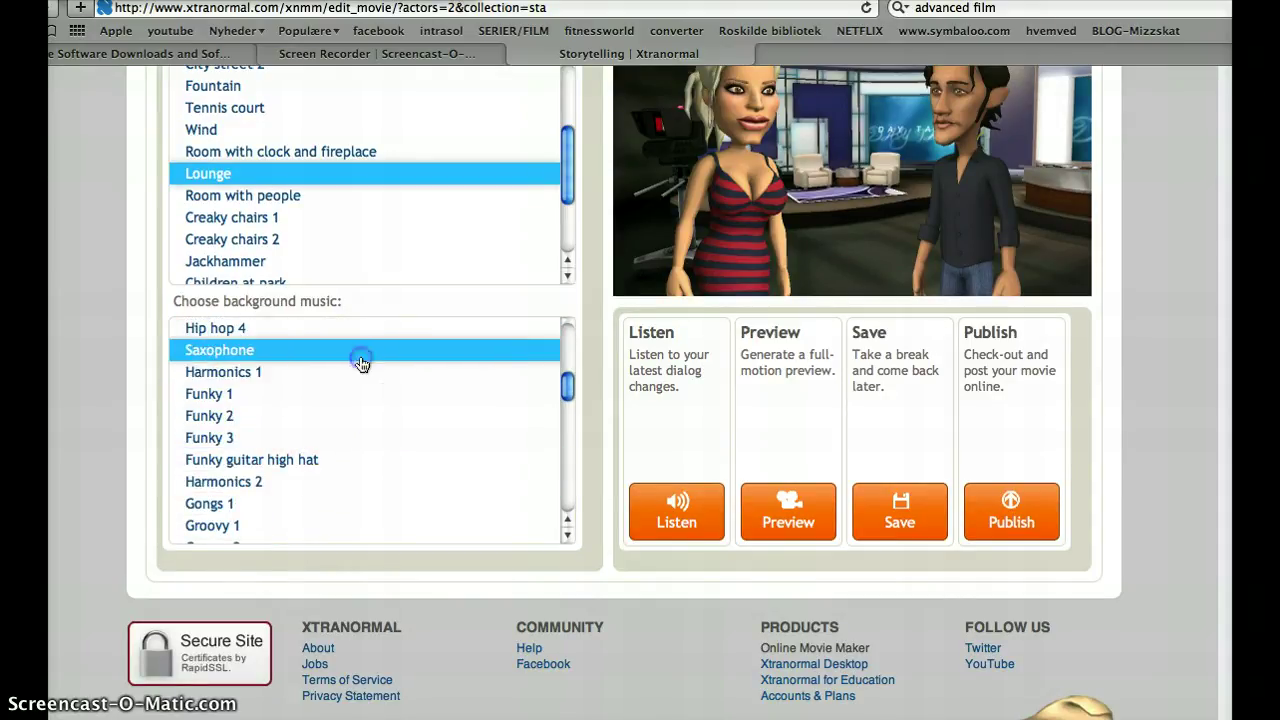
Step: Open the story script and examine the two actors' dialogue lines and the available camera, motion and sound cues
scroll(615, 318, "up", 5)
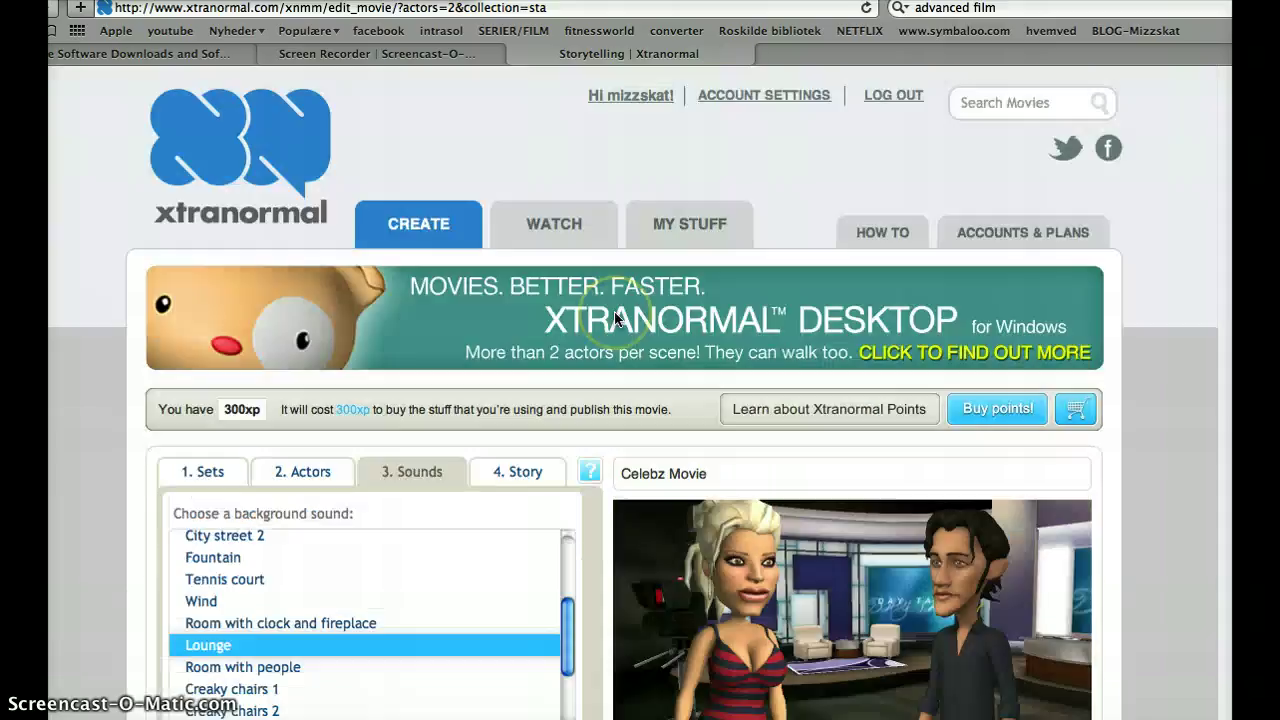
left_click(515, 471)
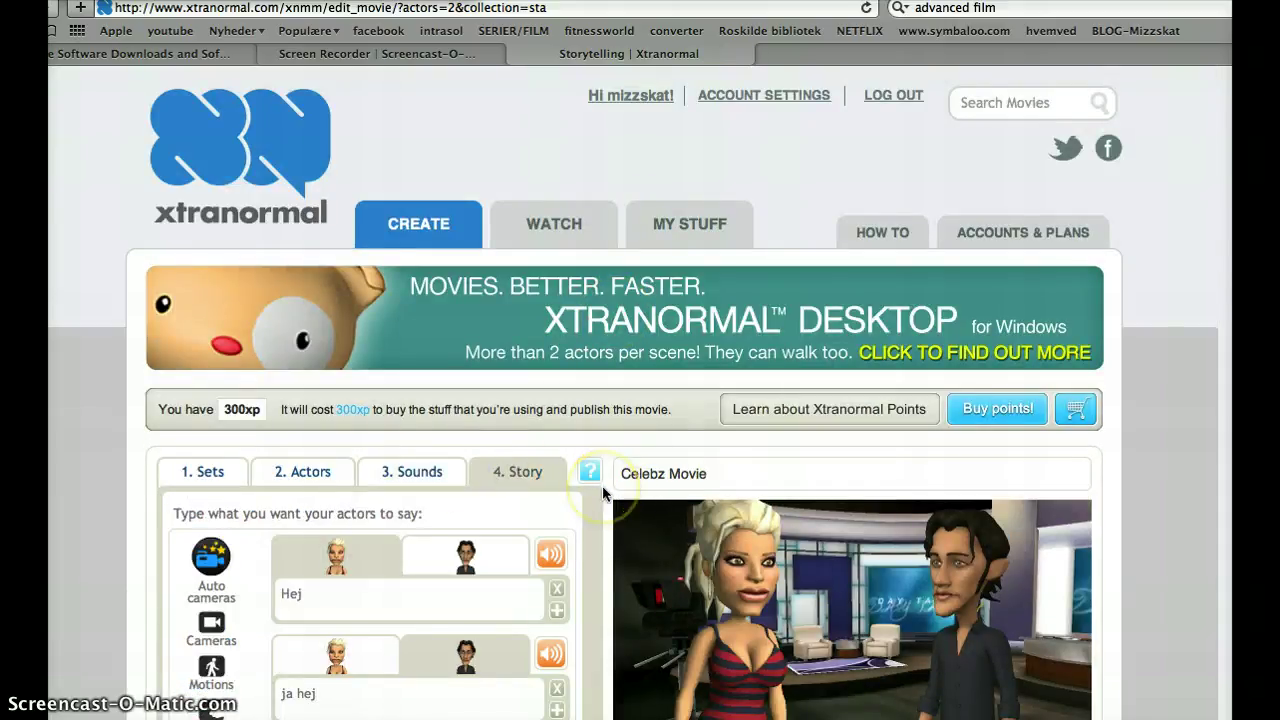
scroll(602, 490, "down", 4)
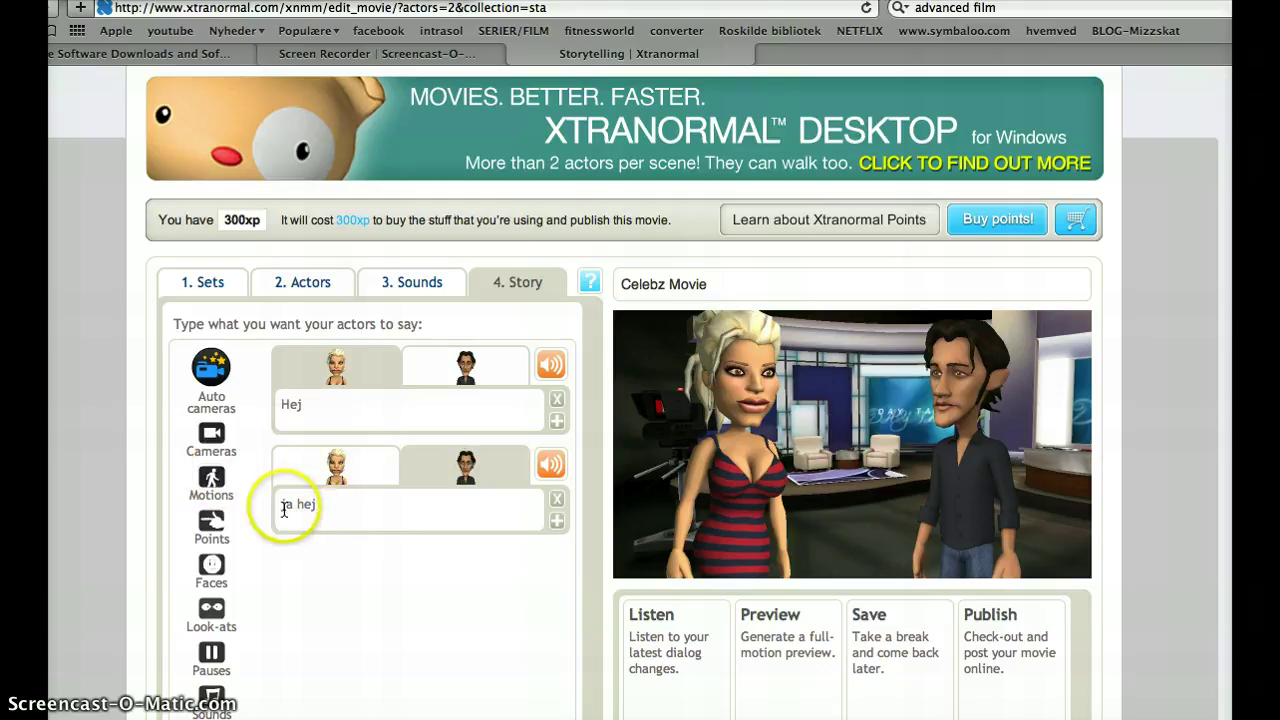
left_click(207, 432)
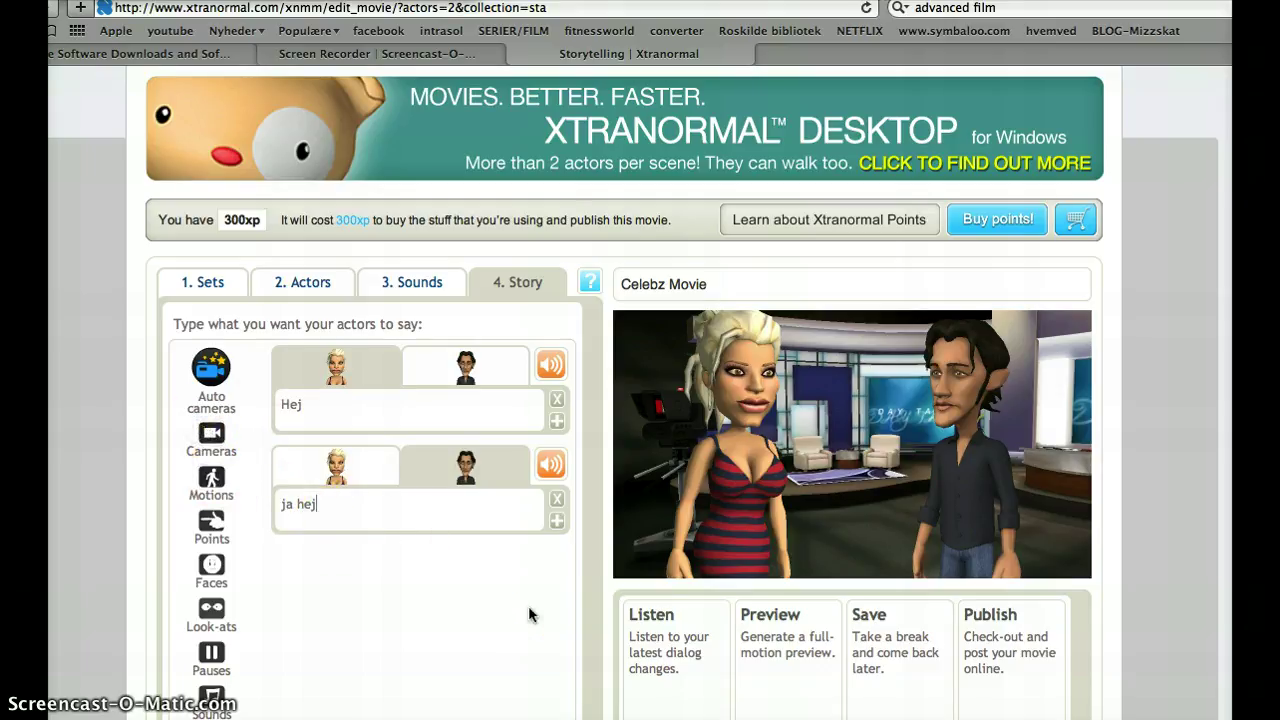
scroll(575, 600, "down", 3)
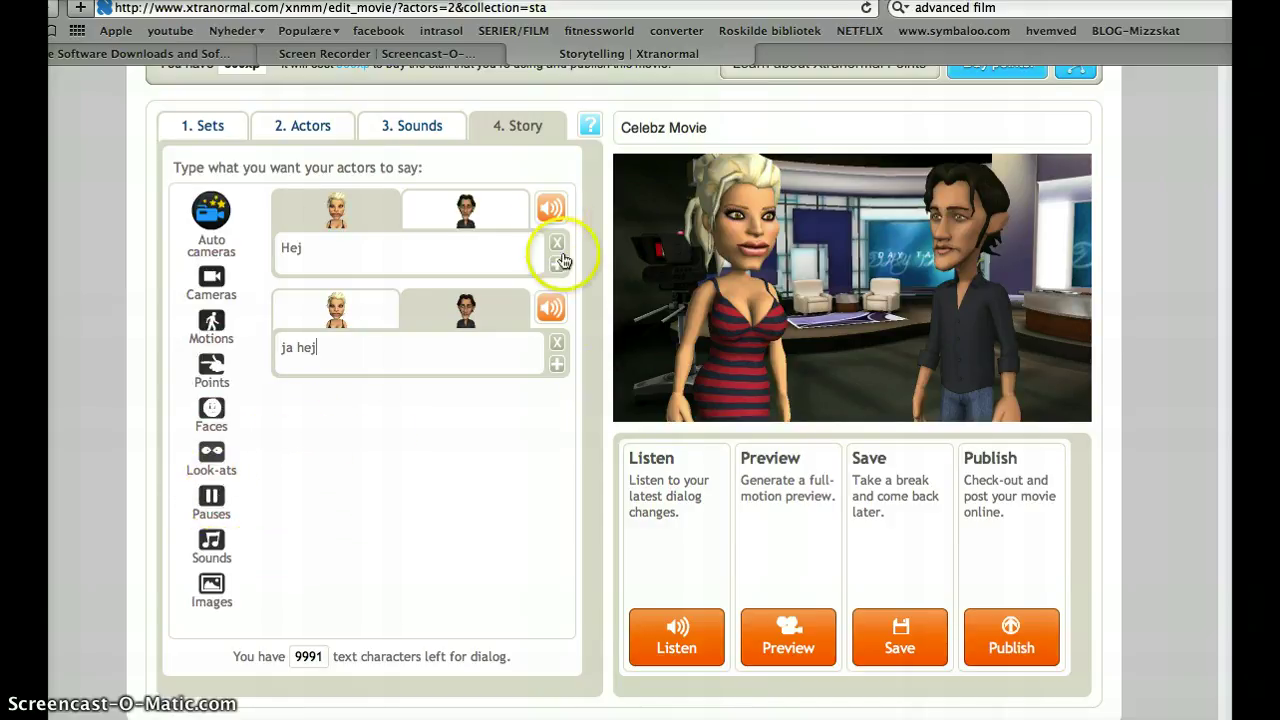
left_click(540, 325)
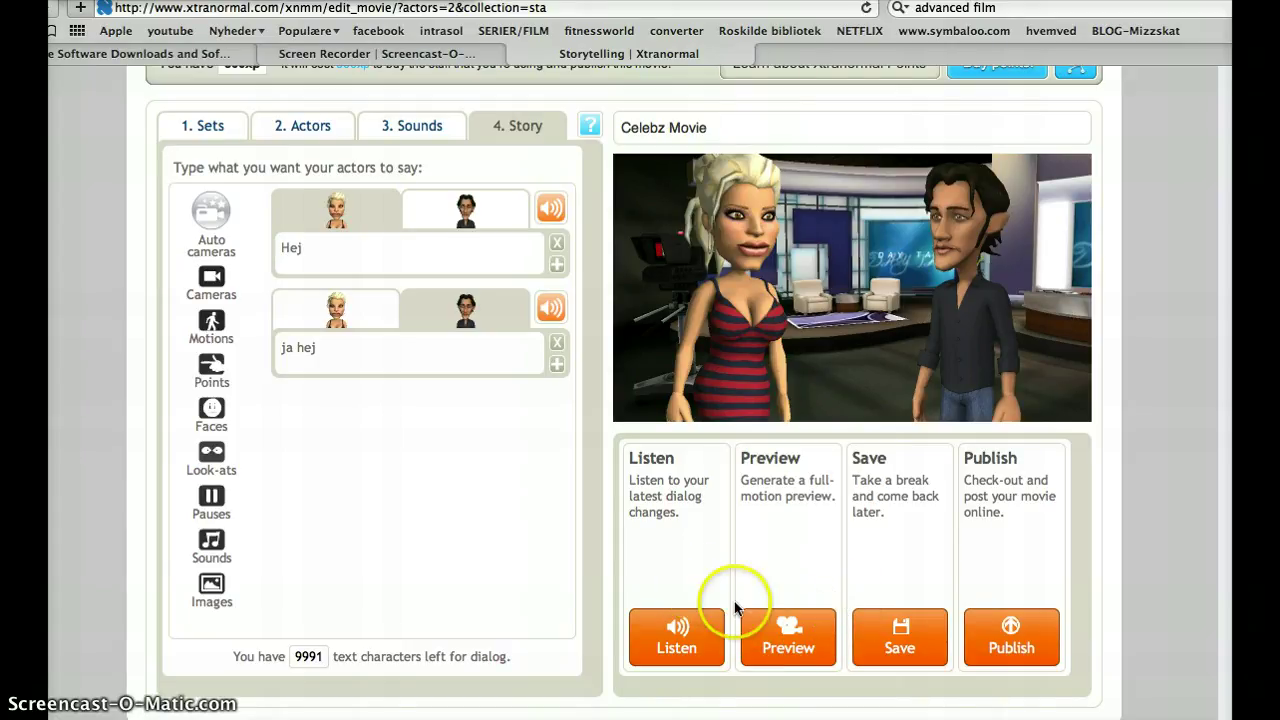
Step: Try to generate a preview of the movie and save the movie
left_click(798, 628)
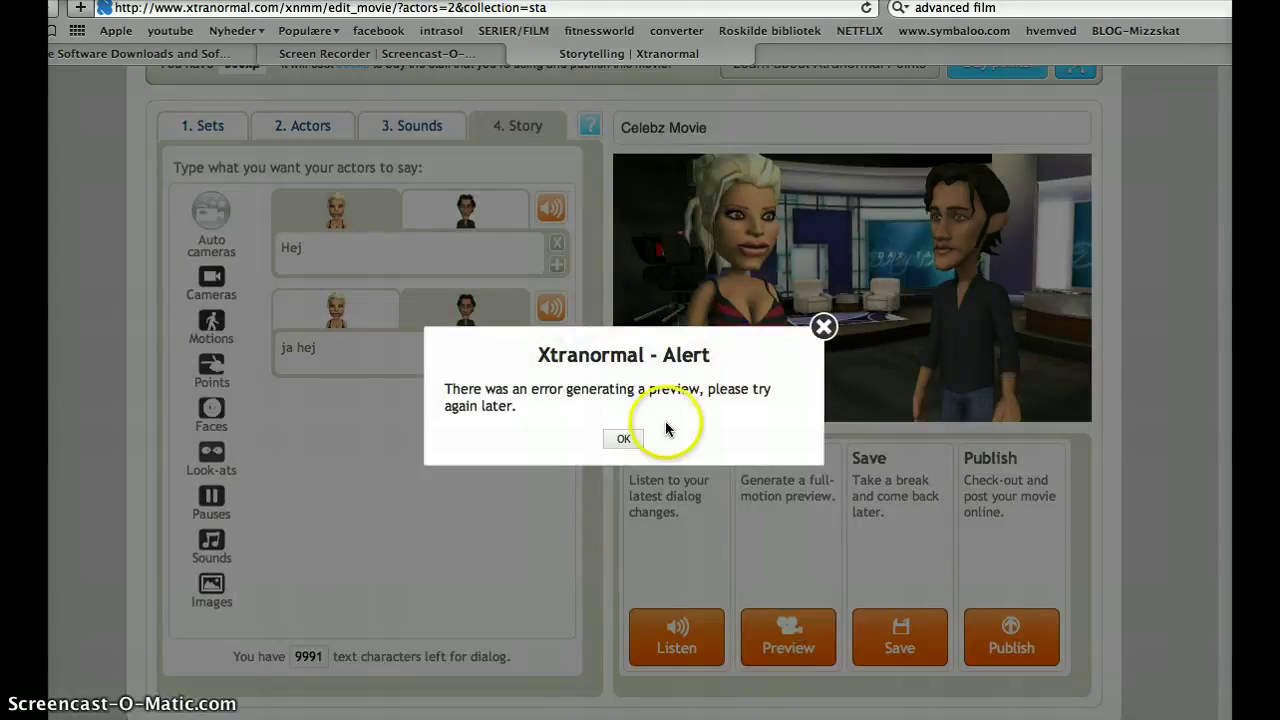
left_click(623, 438)
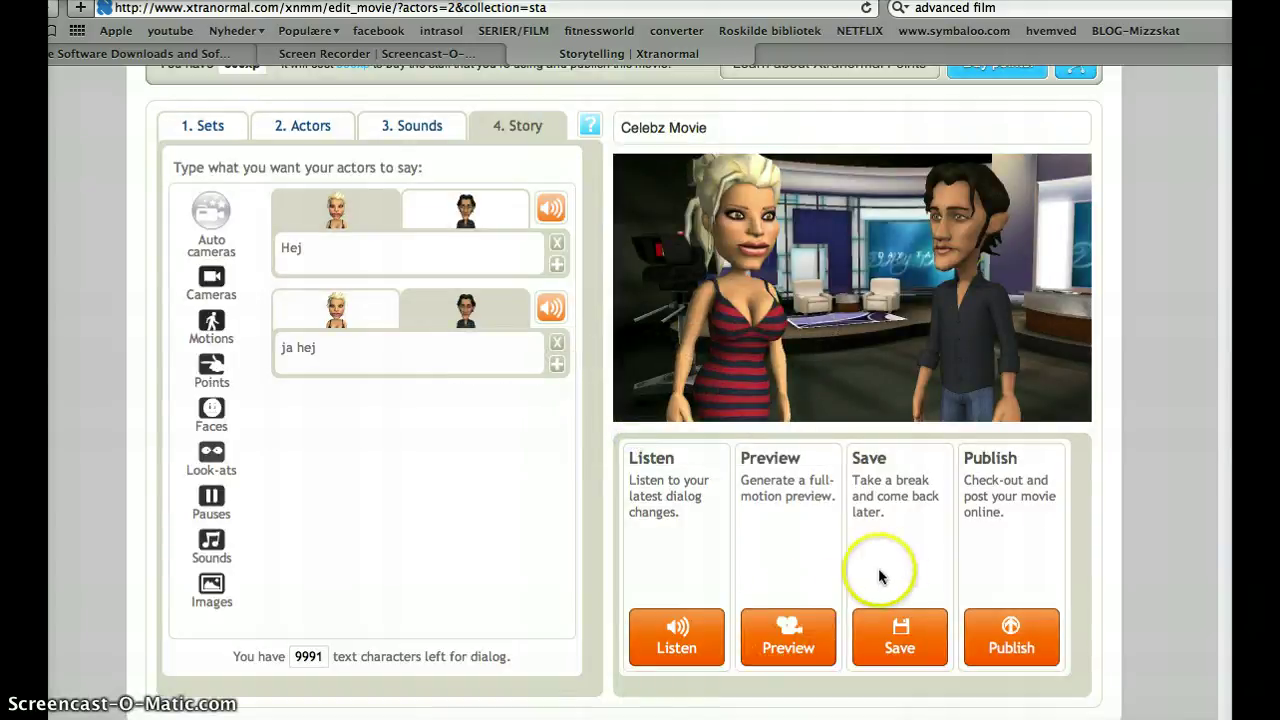
left_click(902, 615)
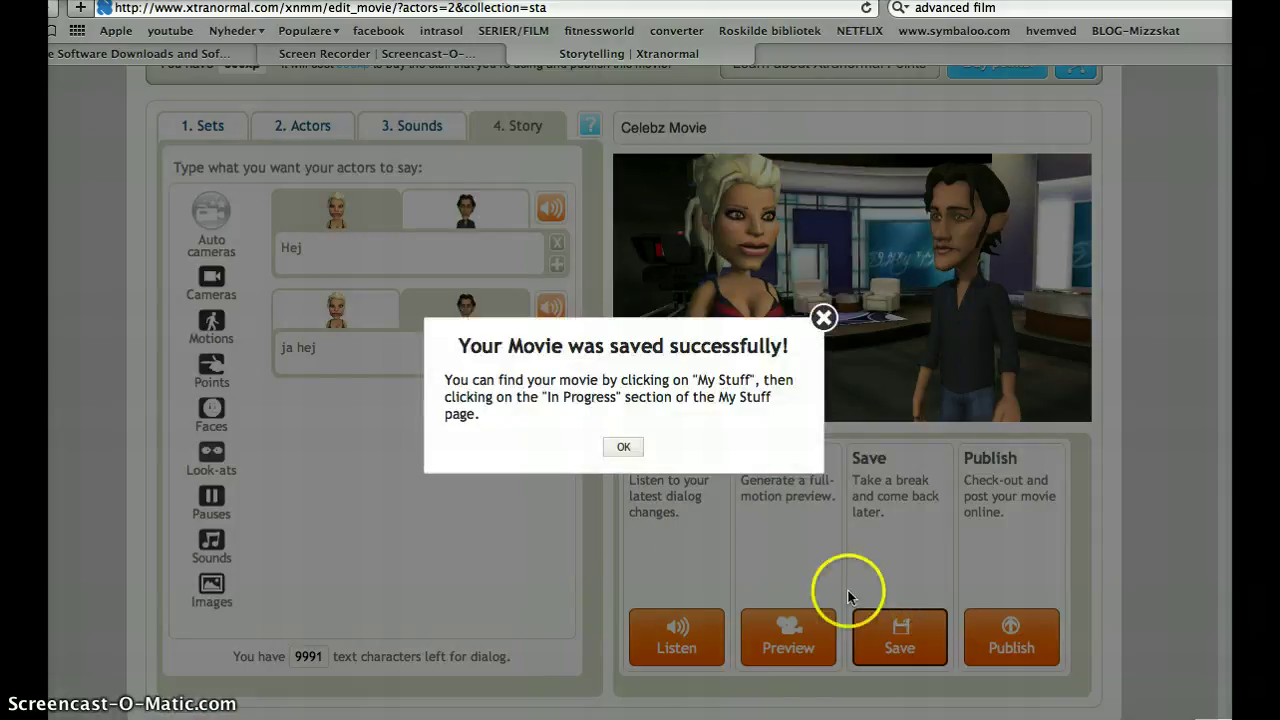
left_click(623, 446)
Step: Generate a full-motion preview of the saved movie with its two short greeting lines
left_click(822, 646)
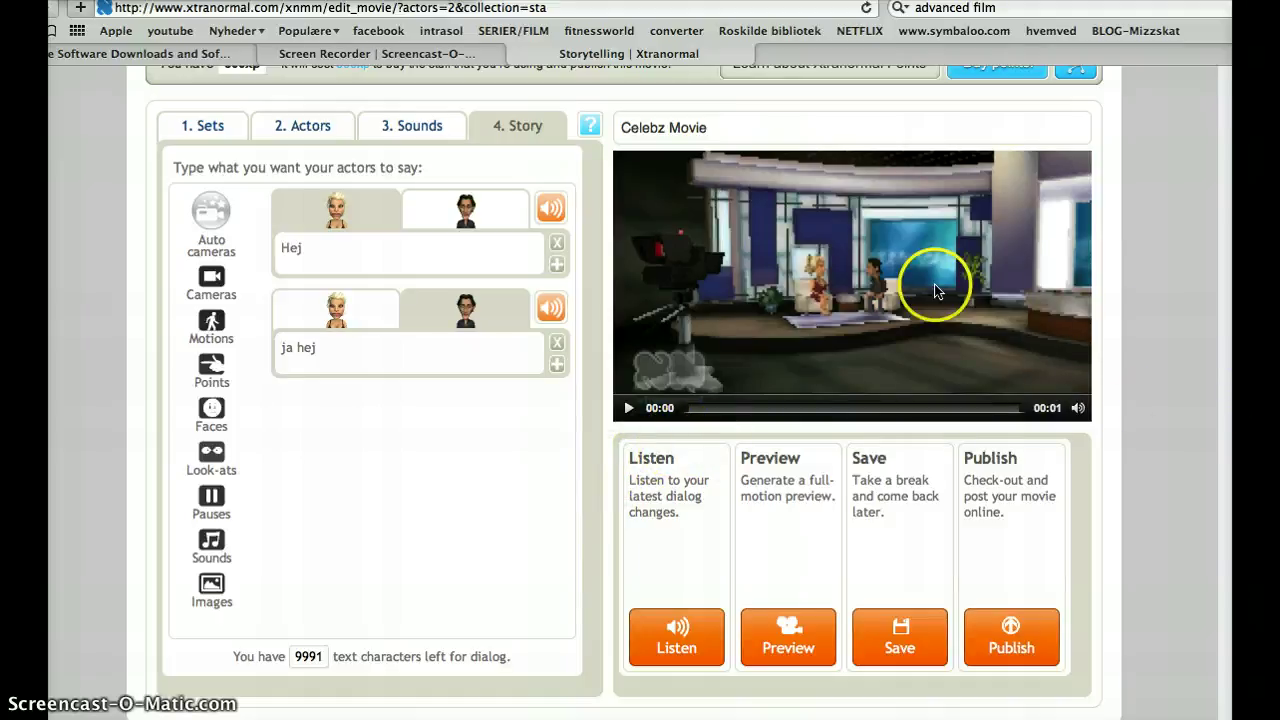
left_click(808, 649)
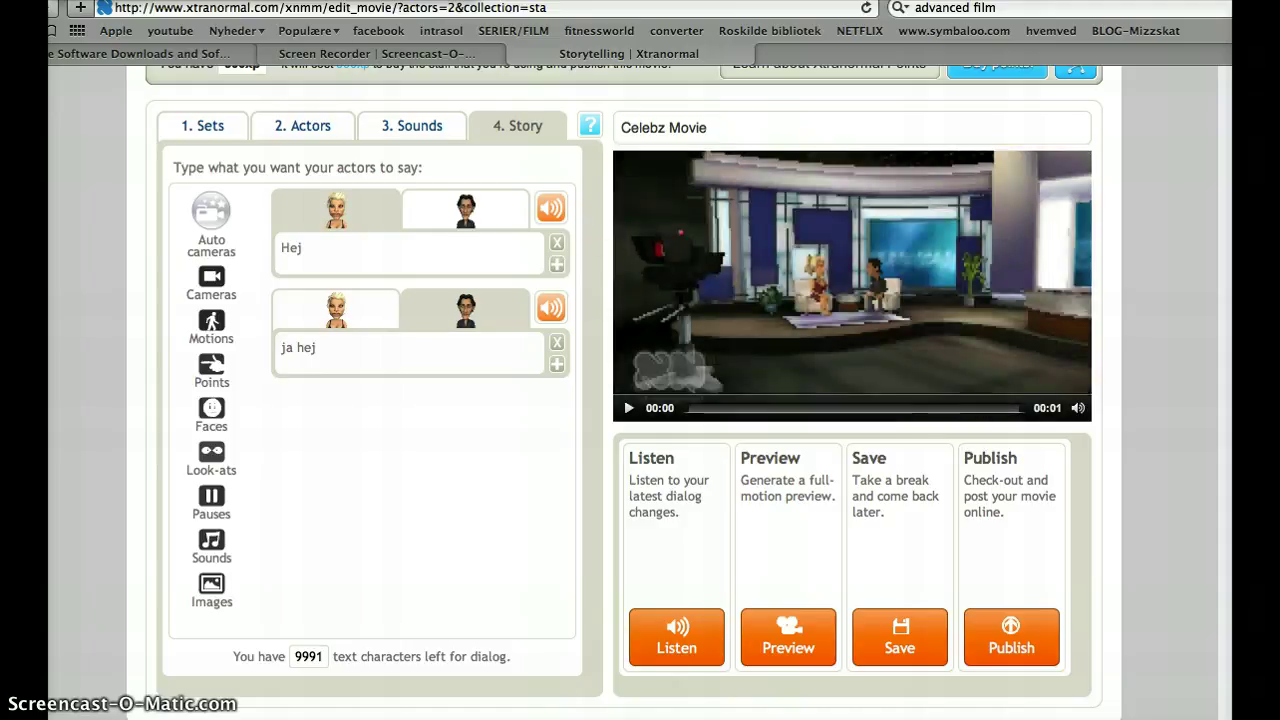
Step: Replace the dialogue with "Hej og velkommen til Q-TV" and "Mange tak! Jeg kommer fra Tyskland" and request a new preview
left_click(798, 641)
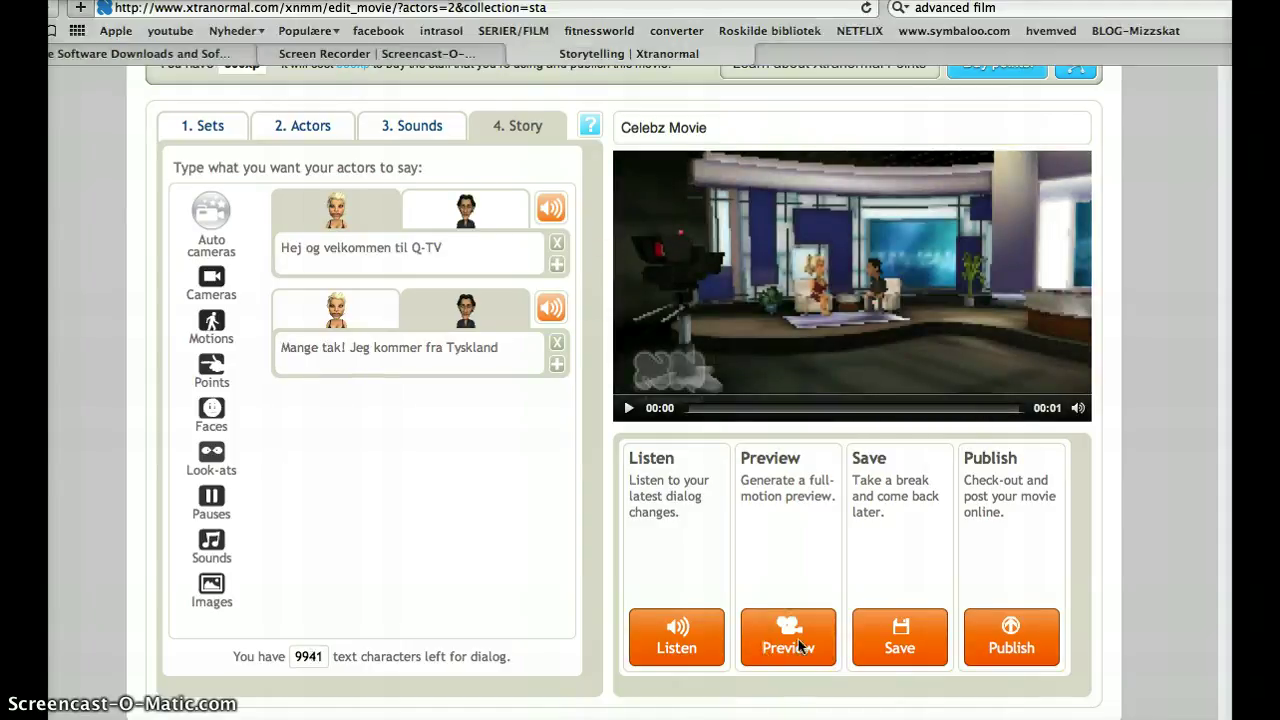
left_click(798, 639)
left_click(798, 639)
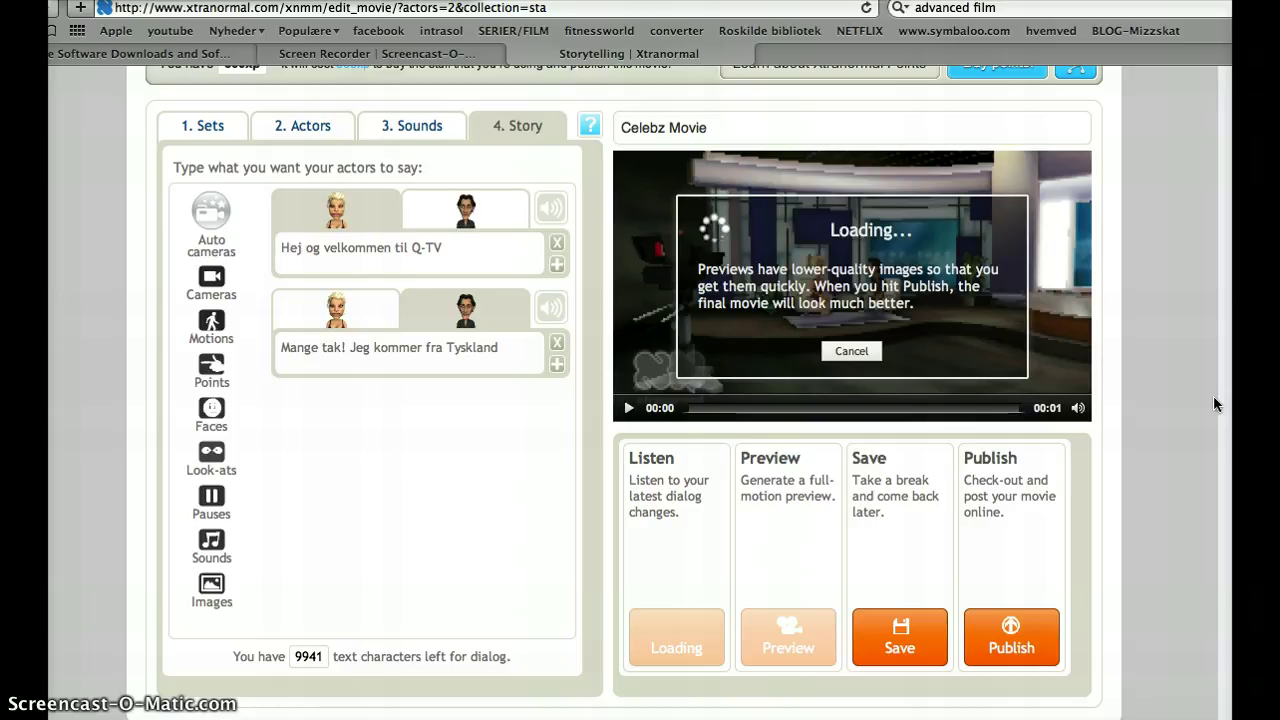
left_click(1215, 401)
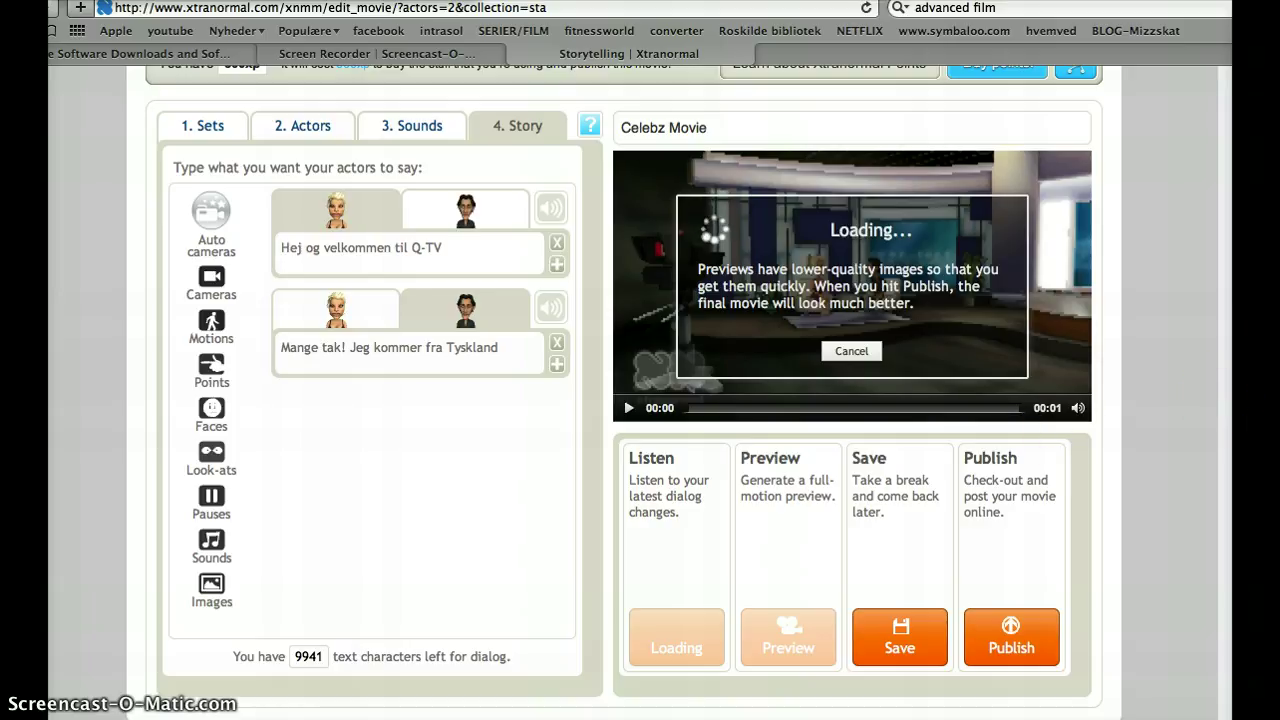